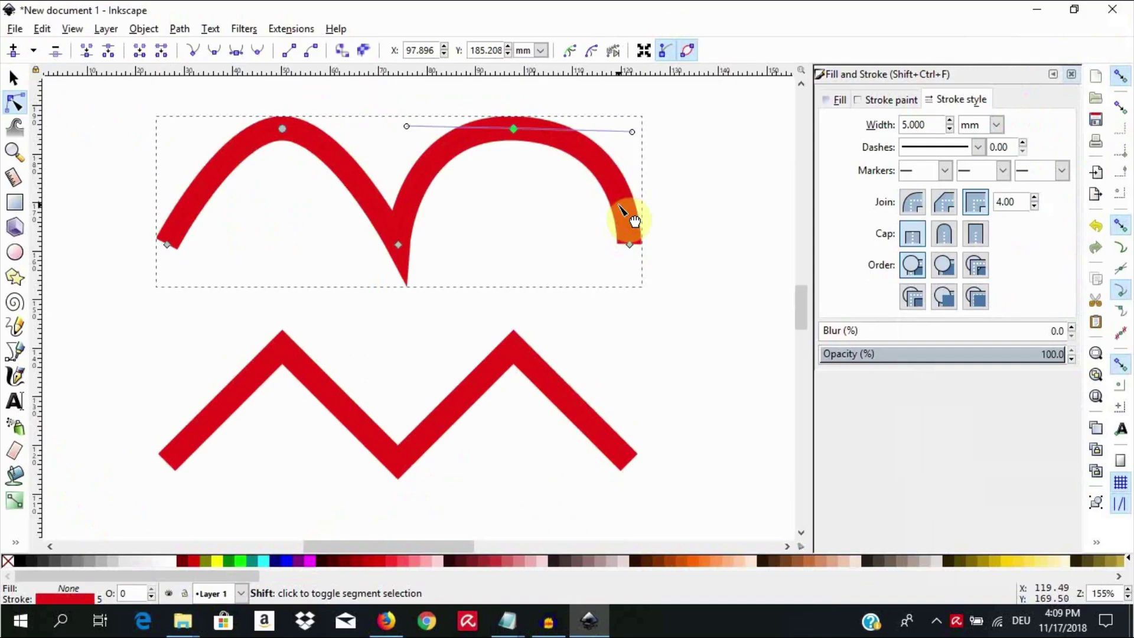
Deselect the curved path's nodes, return to the Selector tool and clear the selection
left_click(774, 283)
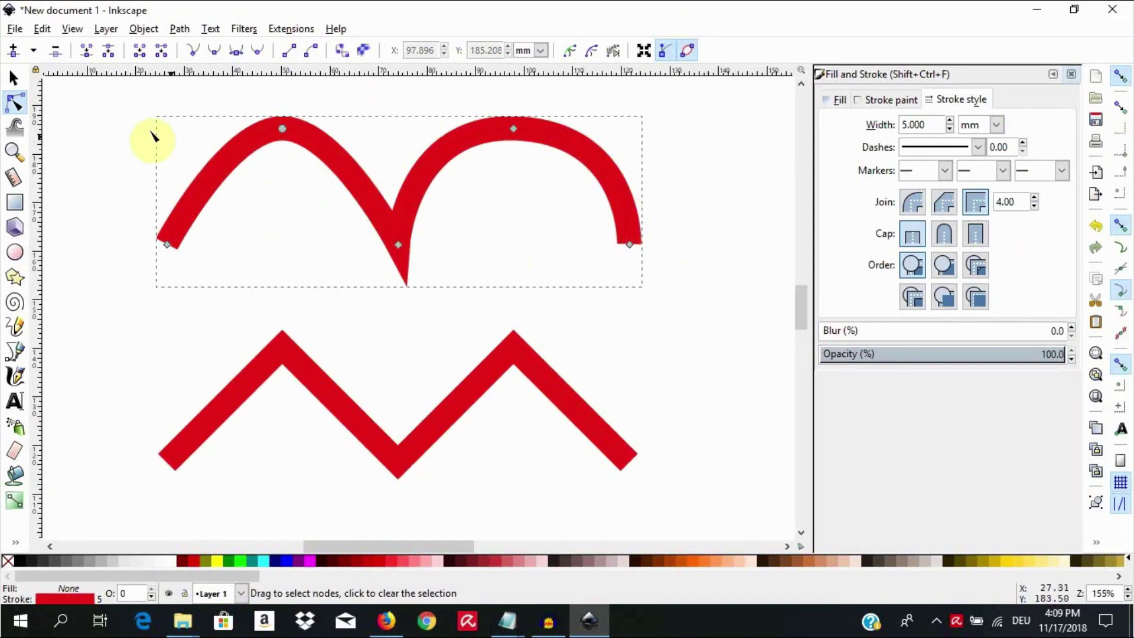
left_click(14, 77)
left_click(110, 255)
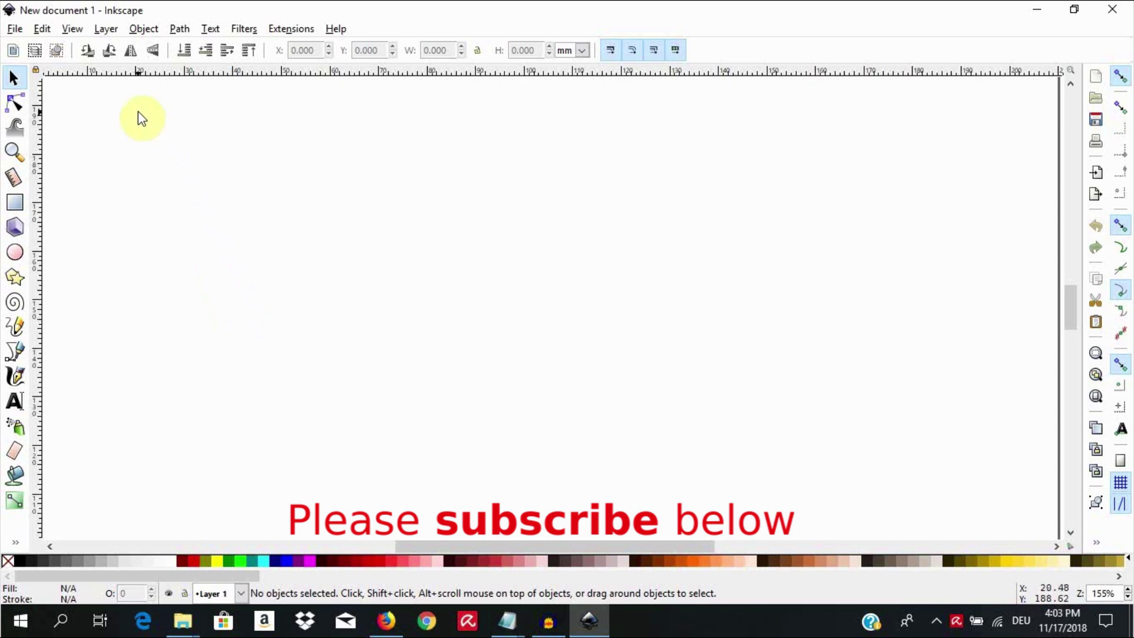
Turn on the Page Grid from the View menu
key("ctrl")
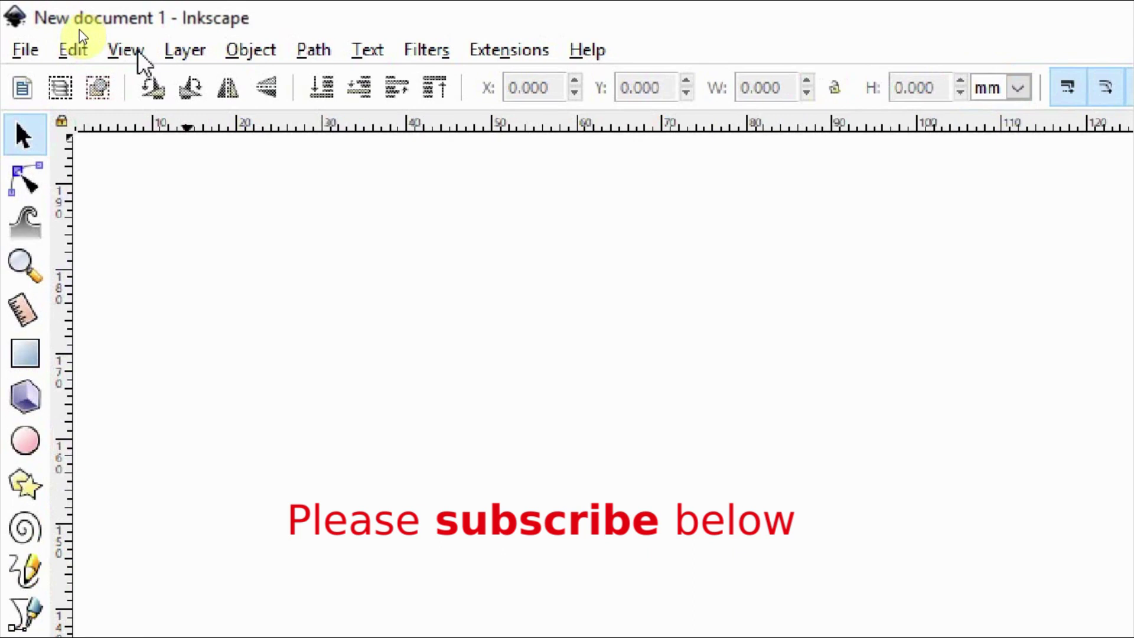
left_click(79, 30)
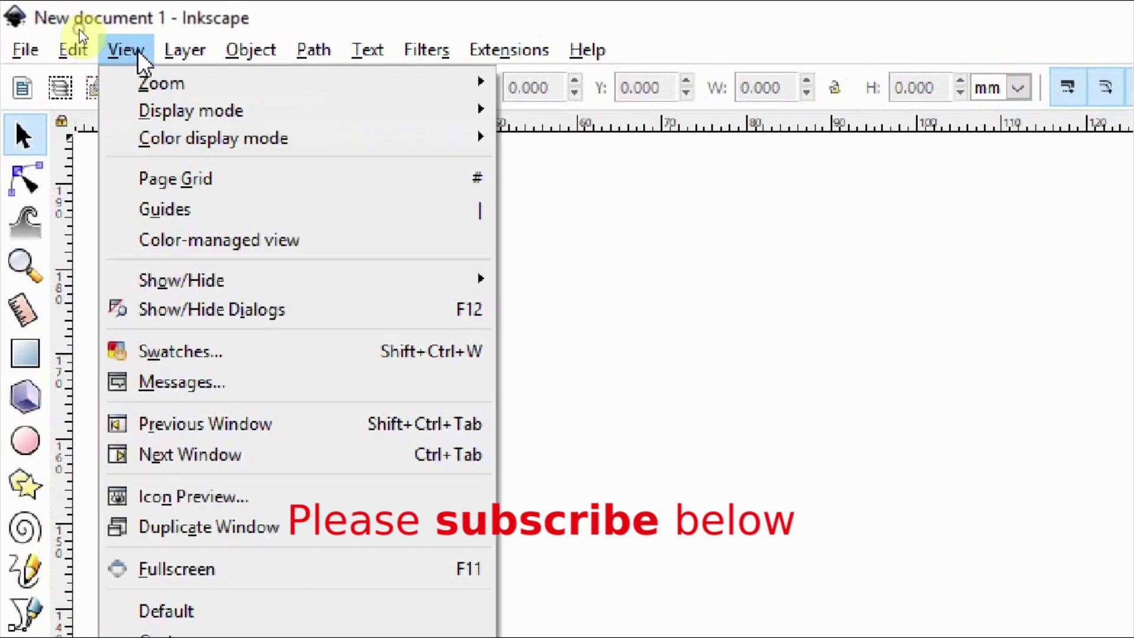
left_click(470, 187)
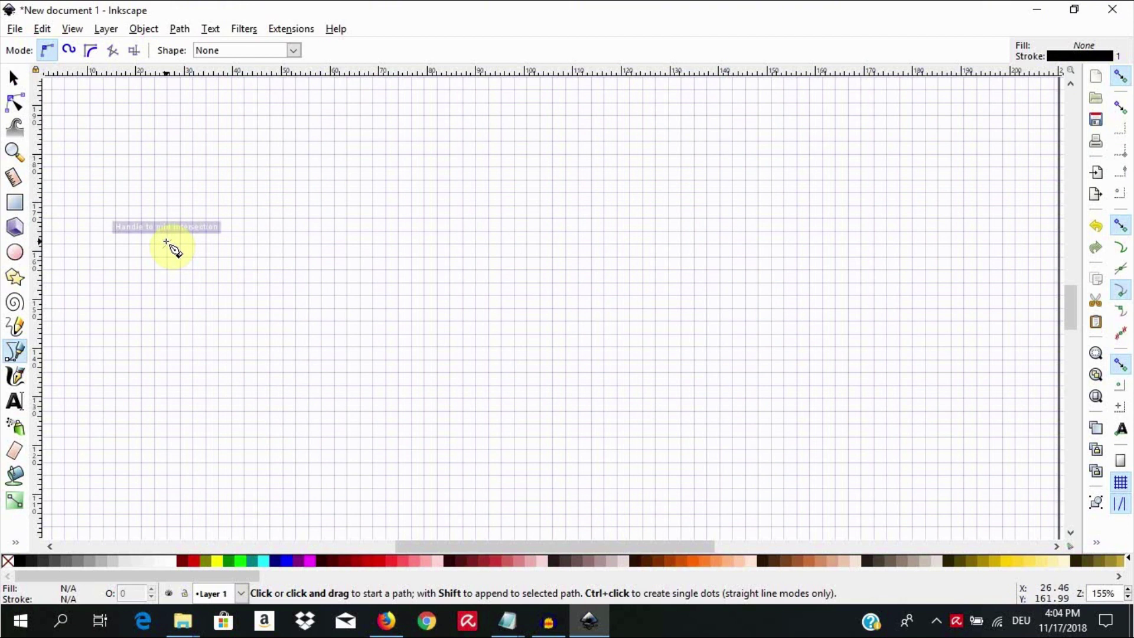
Draw a four-segment zigzag M with the Pen tool through five snapped grid points, two as peaks
left_click(166, 244)
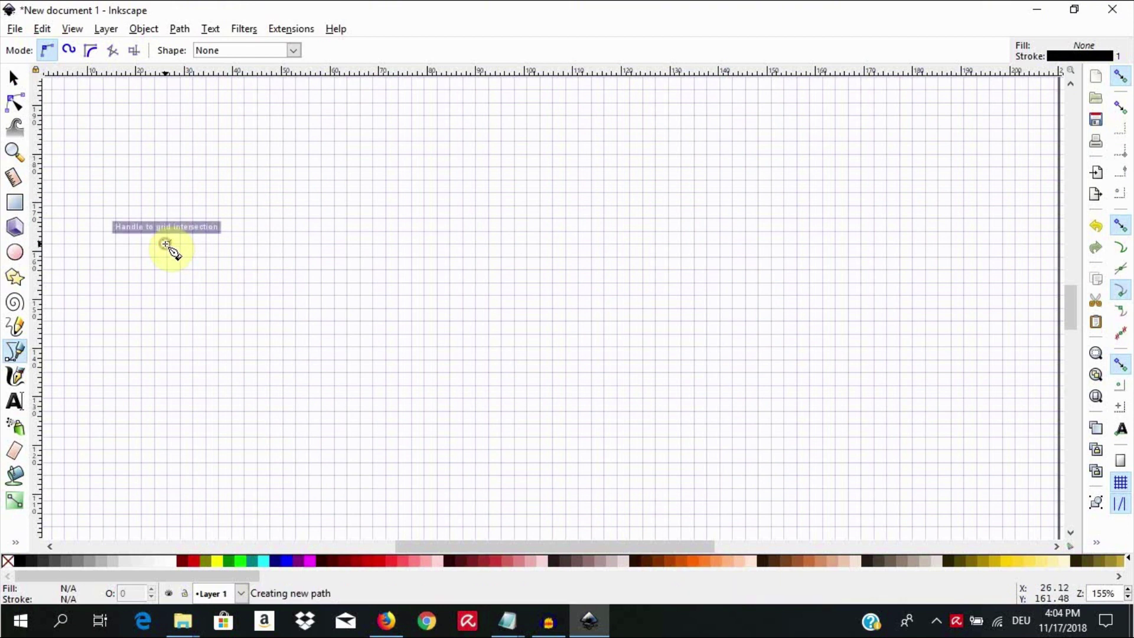
key("Escape")
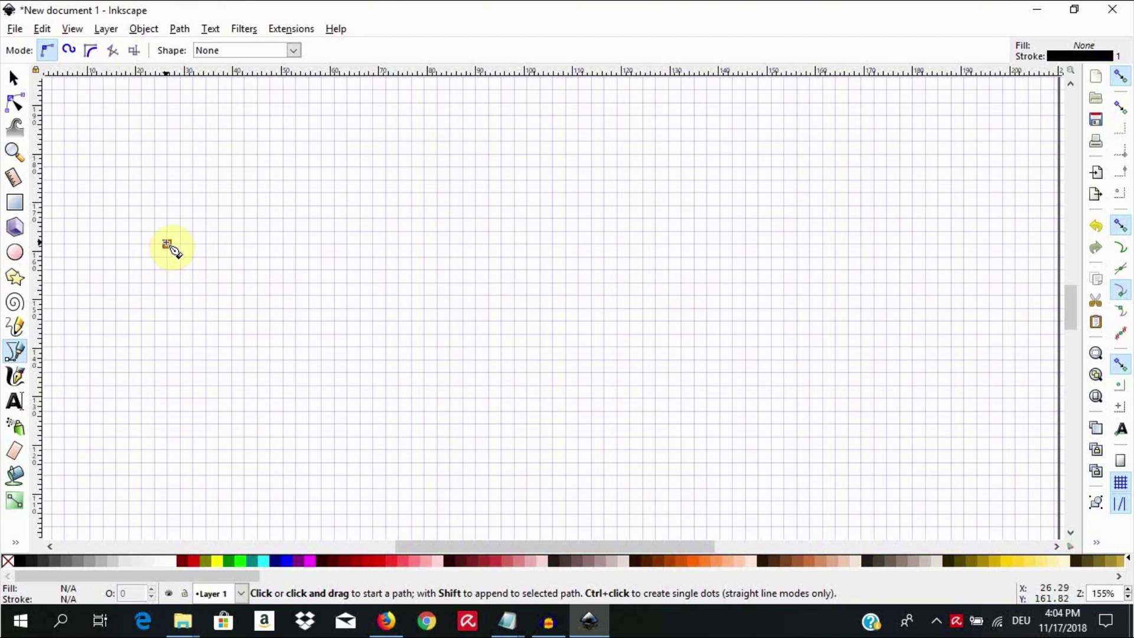
left_click(167, 244)
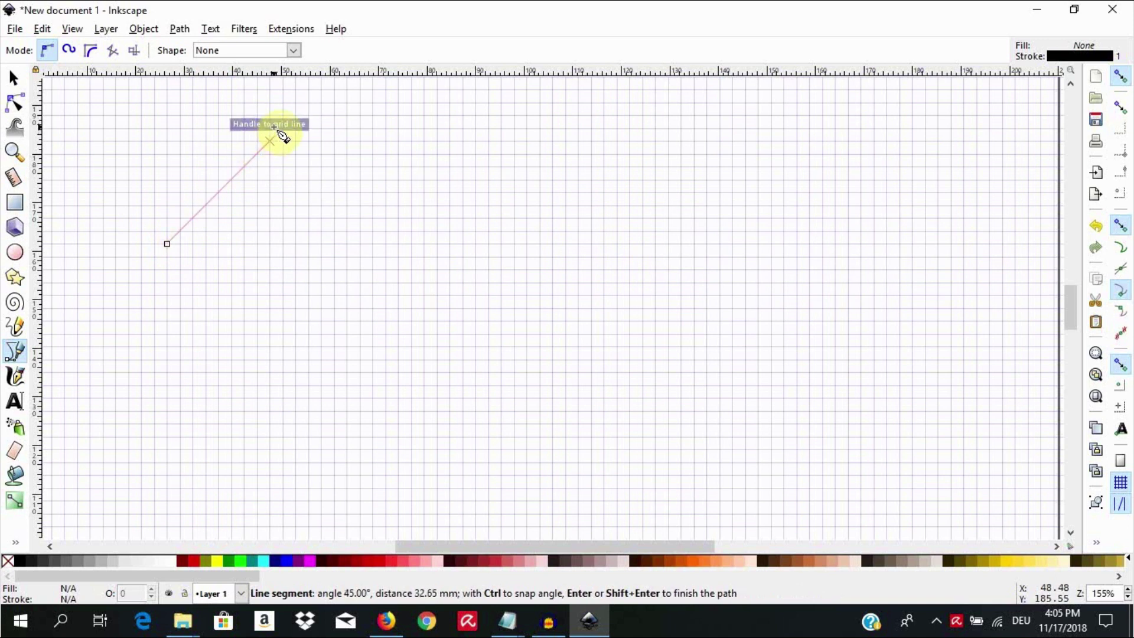
left_click(281, 128)
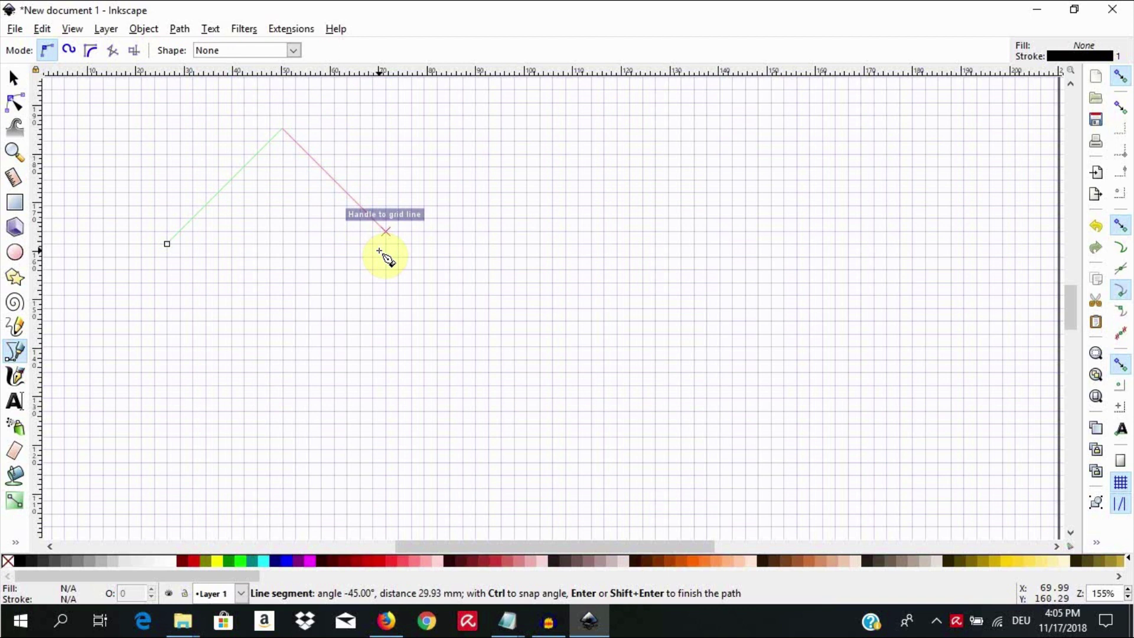
left_click(379, 251)
left_click(397, 242)
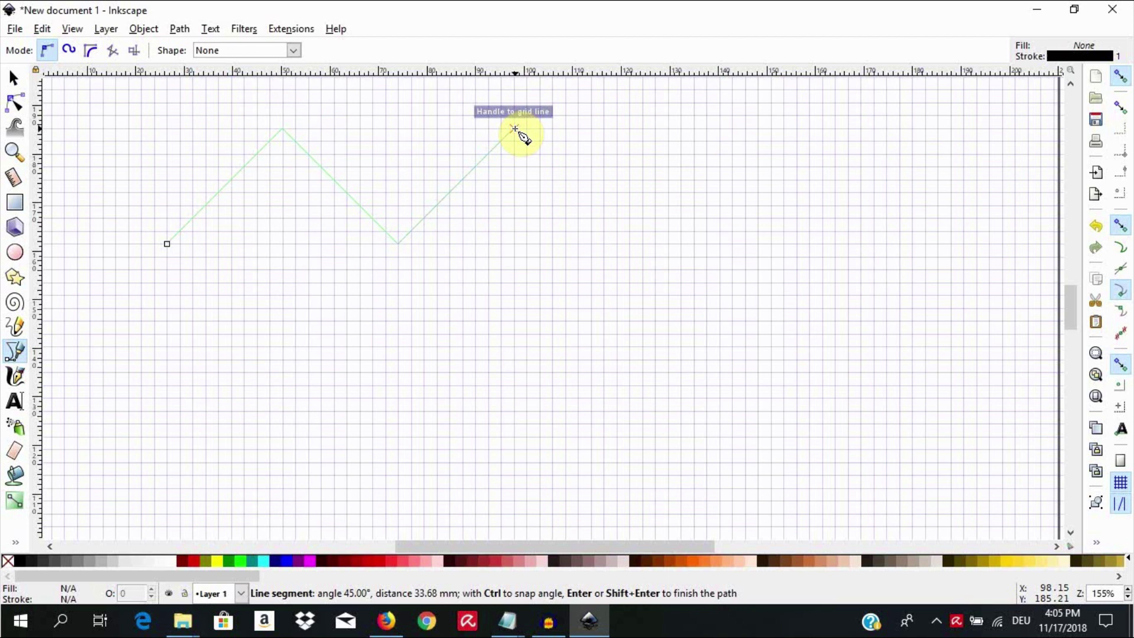
left_click(513, 128)
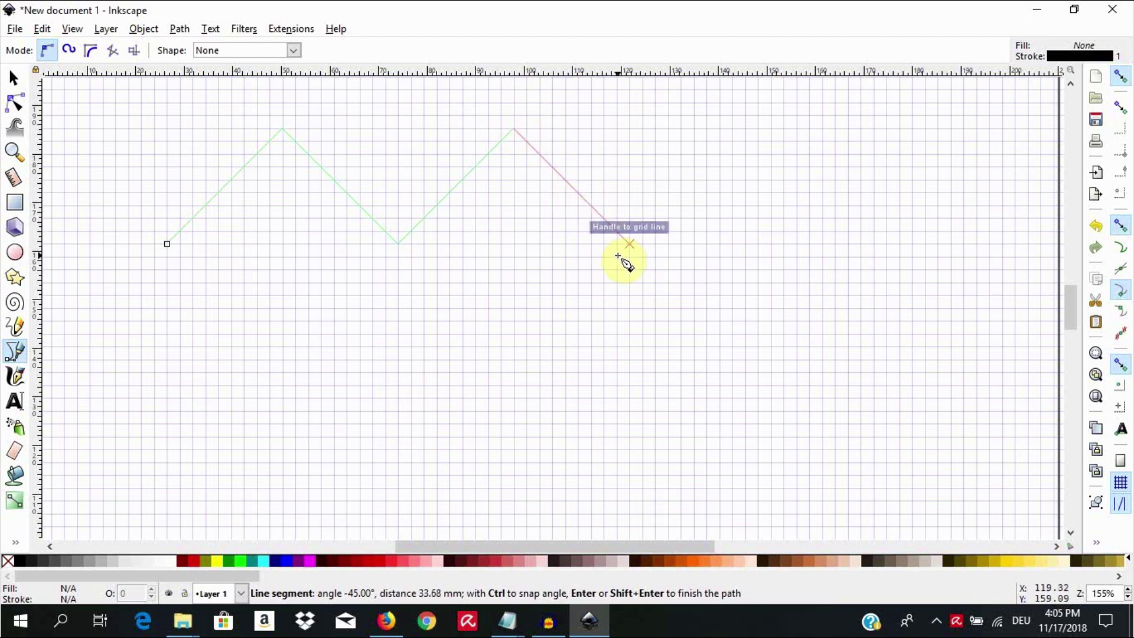
double_click(618, 256)
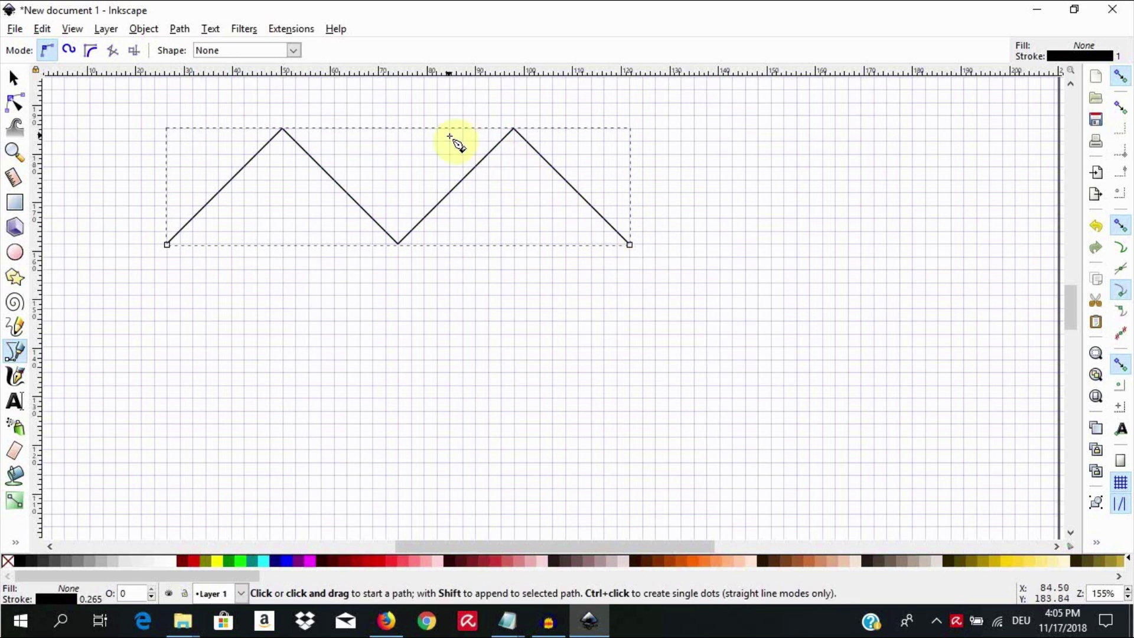
Give the zigzag a red stroke (f21515ff) in Fill and Stroke
key("s")
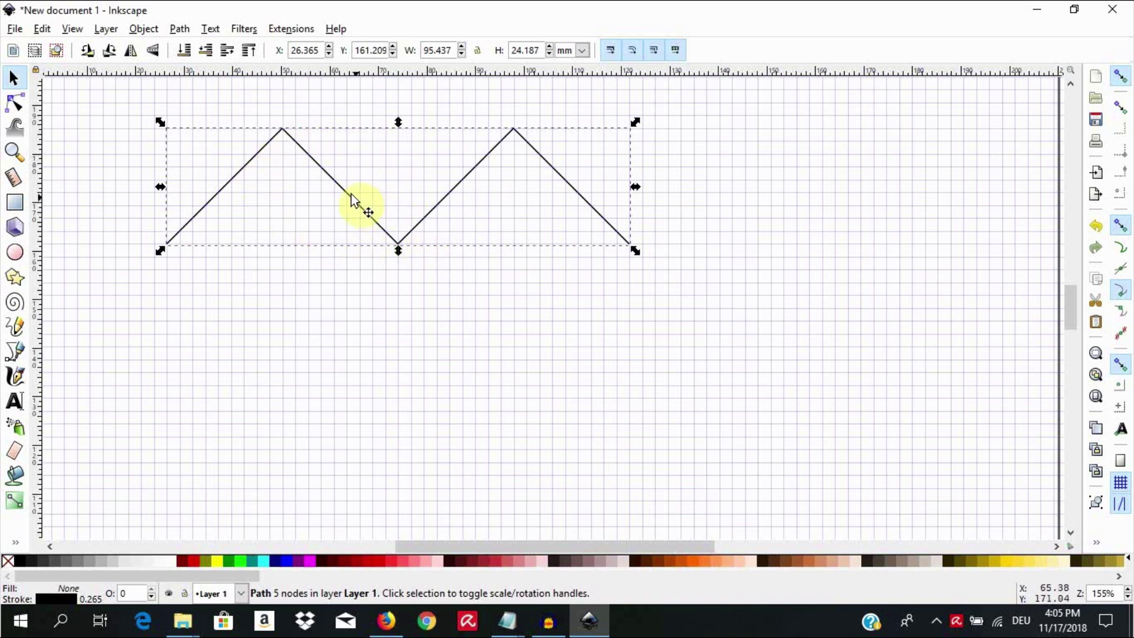
left_click(144, 29)
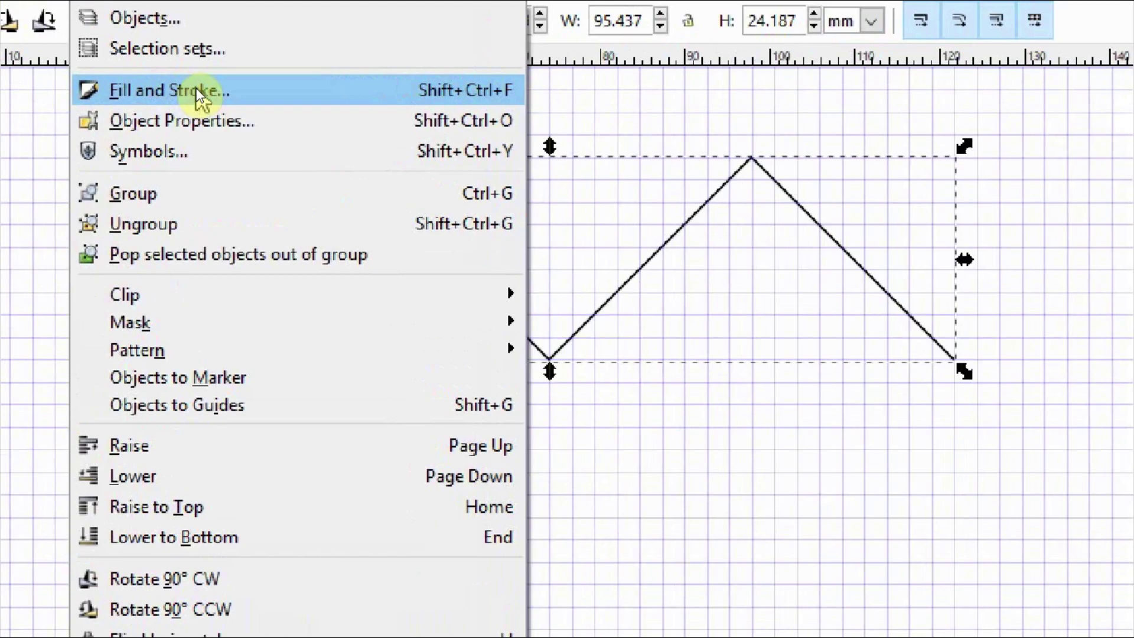
left_click(197, 91)
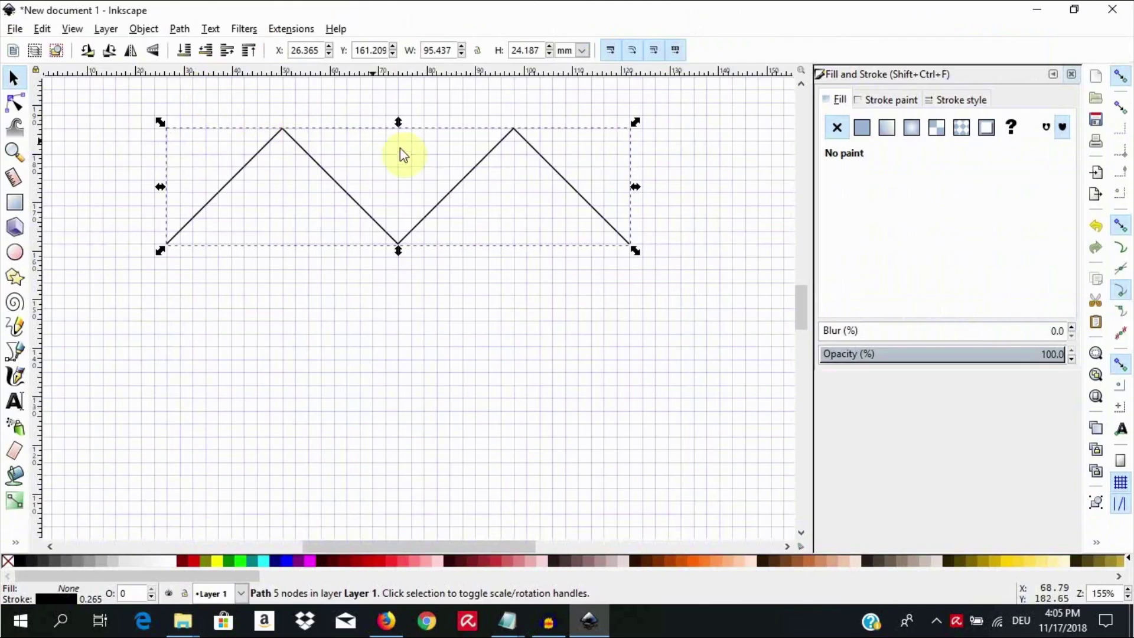
left_click(895, 100)
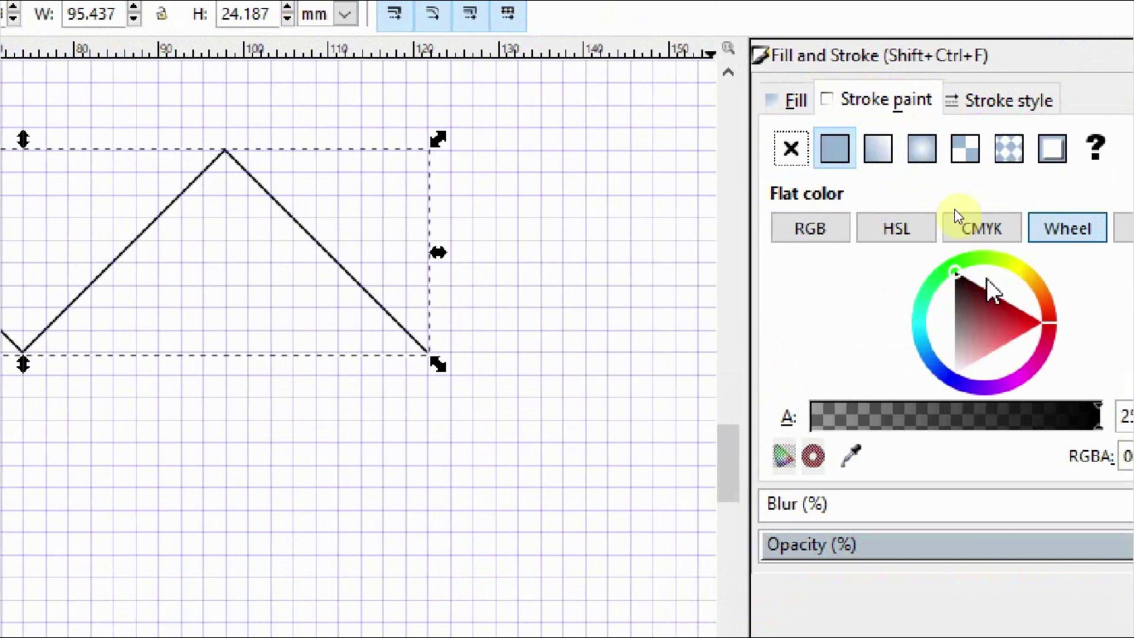
left_click(987, 328)
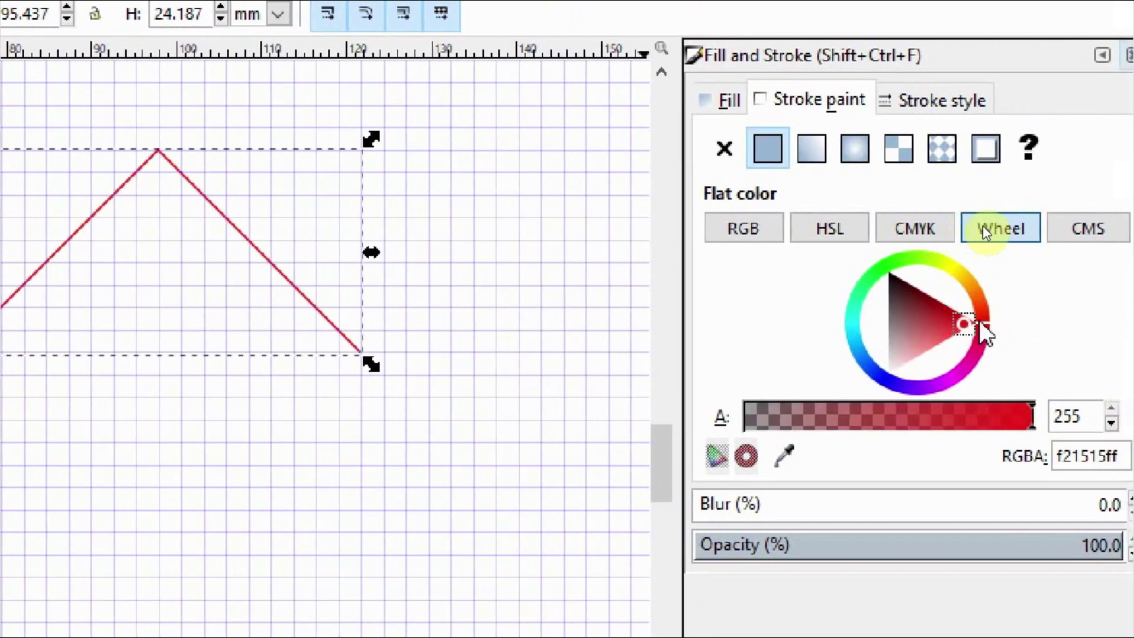
Set the zigzag's stroke width to 5 mm
left_click(944, 100)
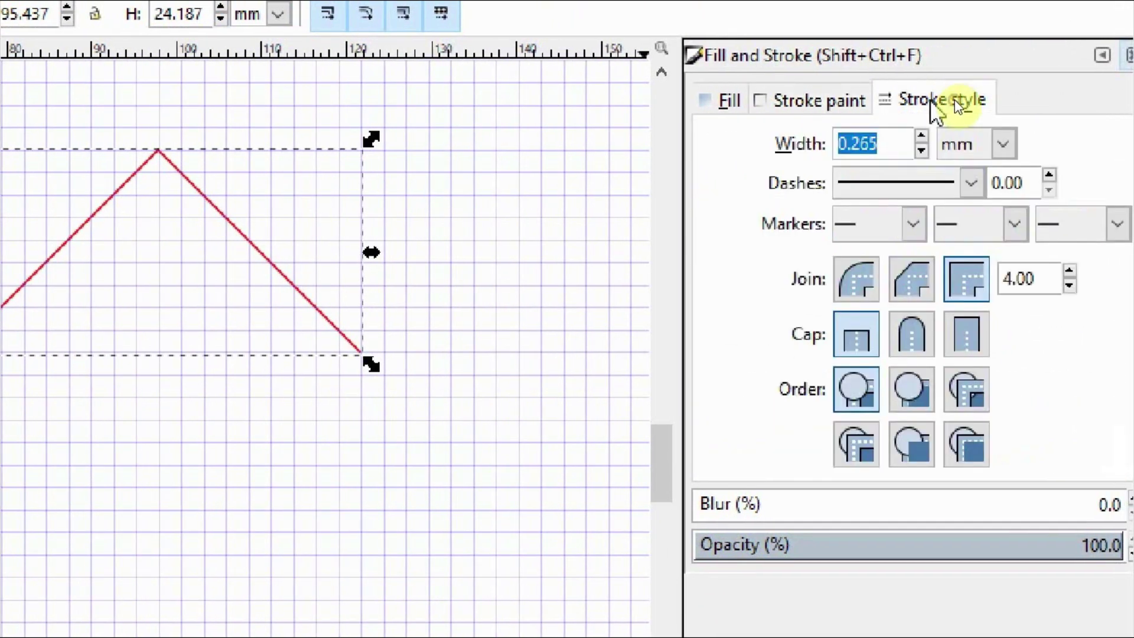
left_click(921, 137)
left_click(922, 136)
left_click(921, 136)
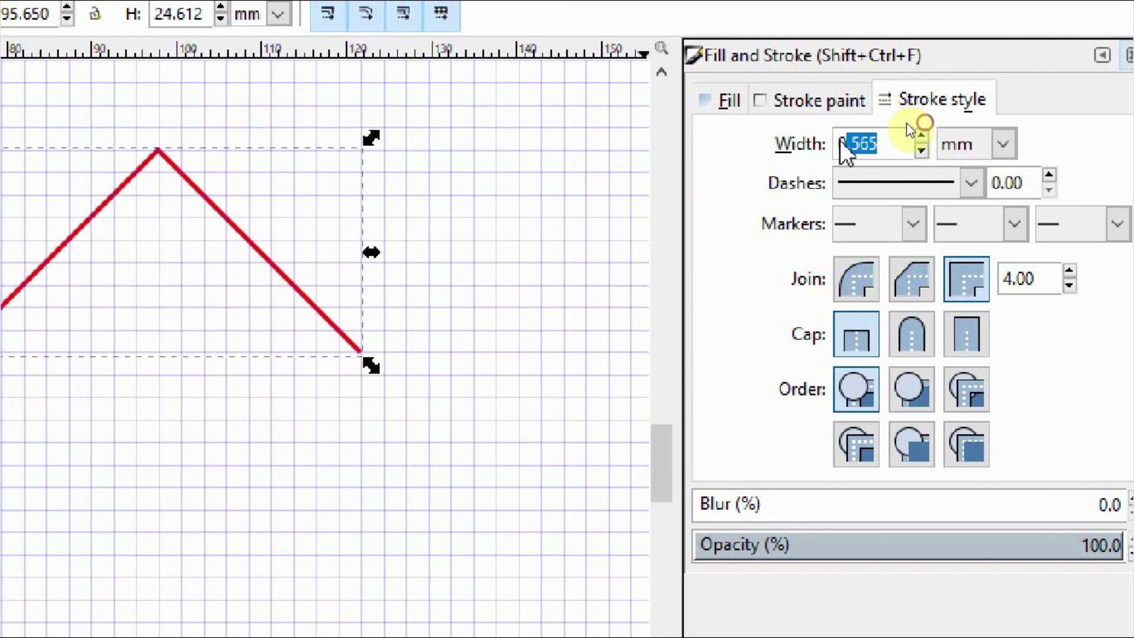
type("5")
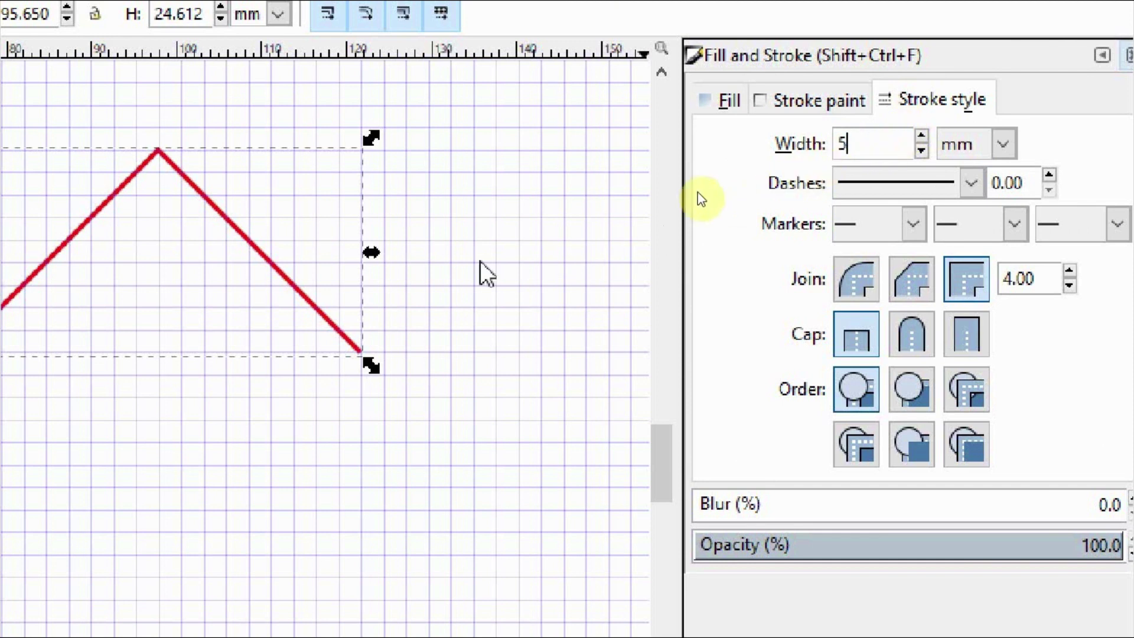
left_click(467, 288)
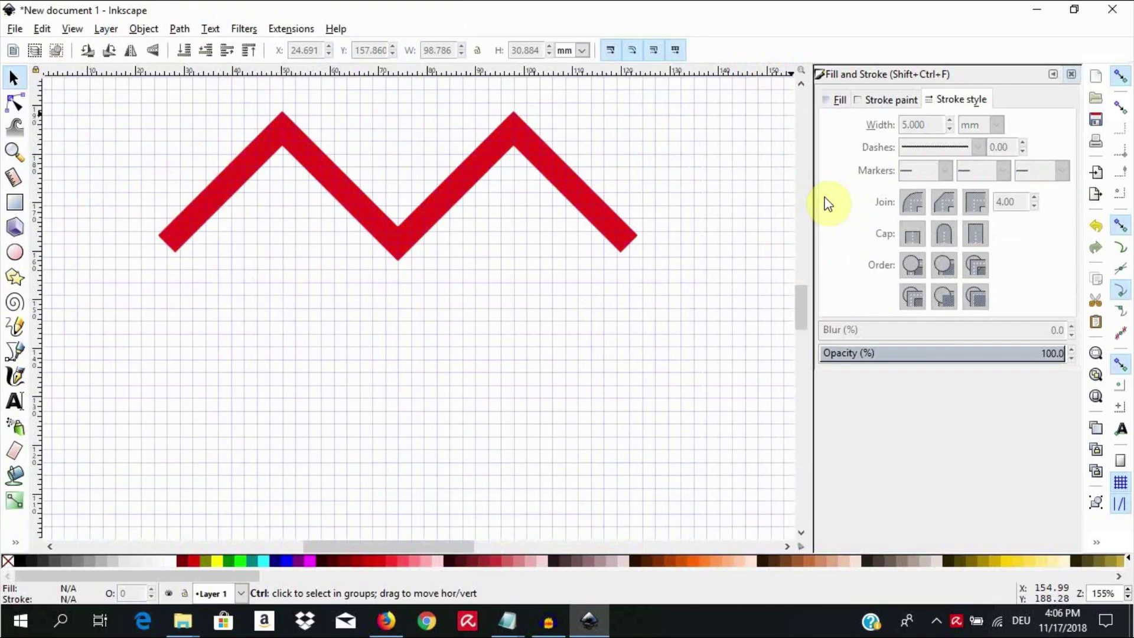
Select the red zigzag and double-click it to show its five nodes for editing
left_click(567, 182)
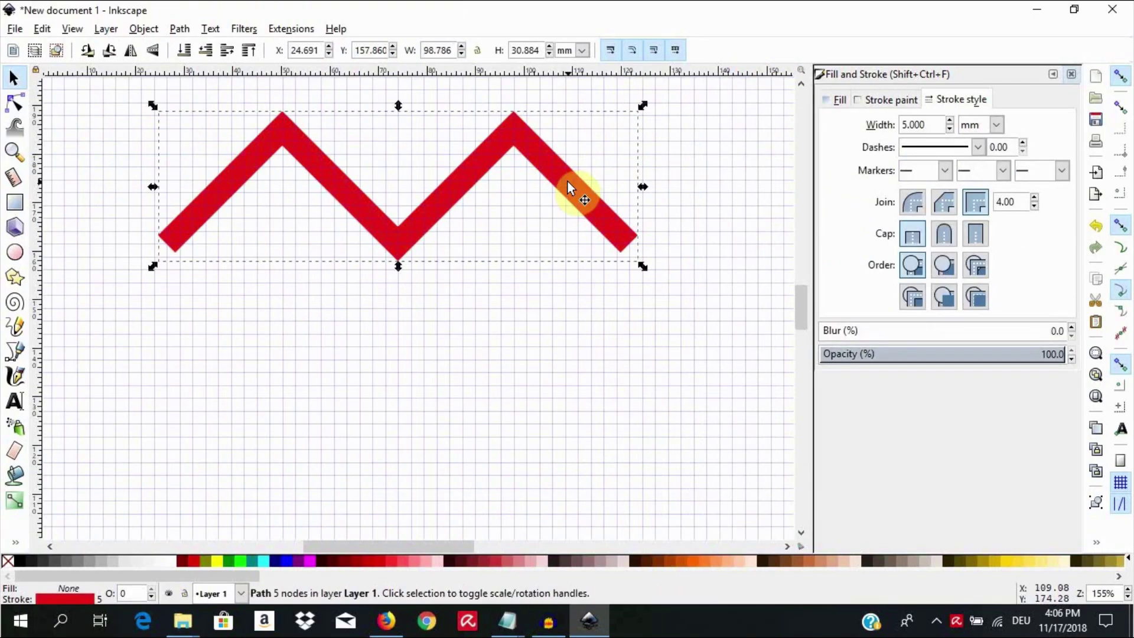
double_click(569, 182)
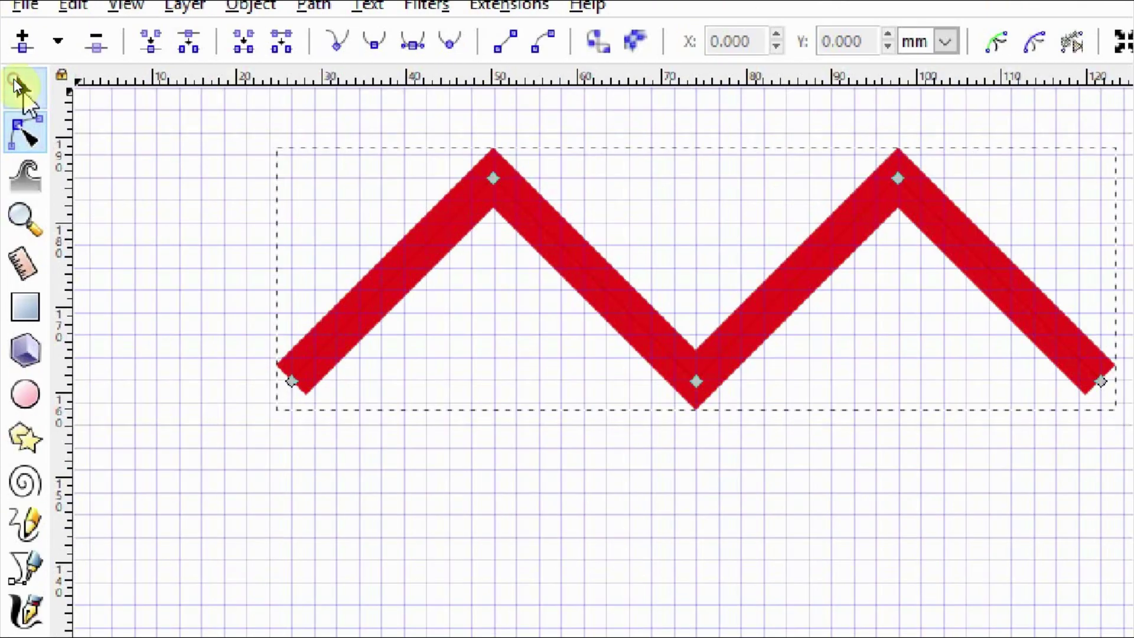
Duplicate the zigzag and move the copy straight down below the original
left_click(17, 78)
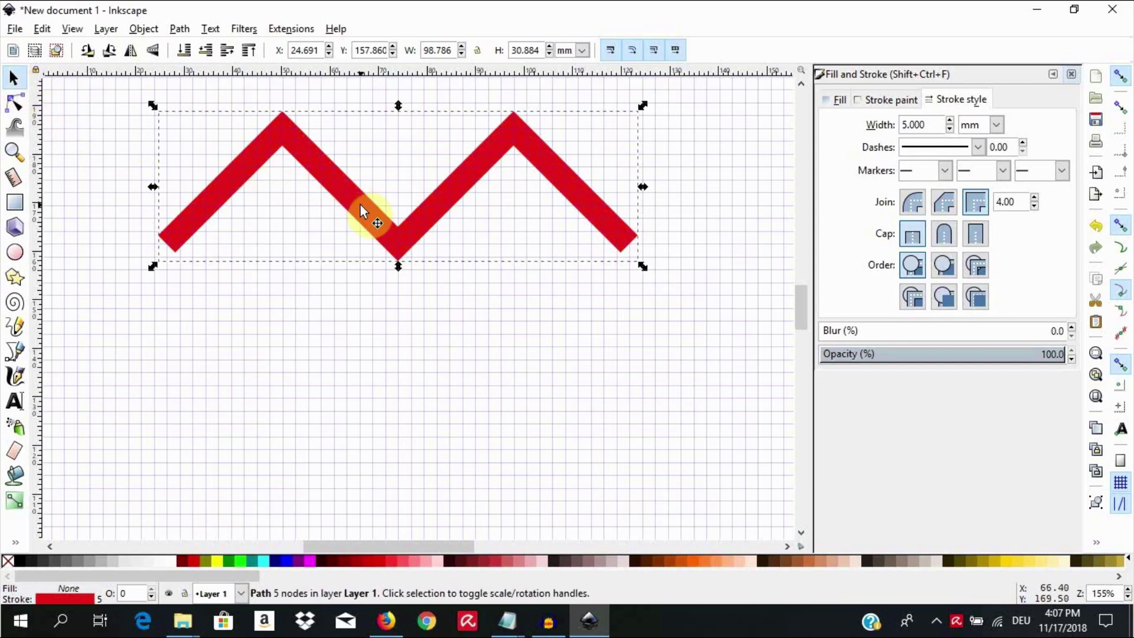
key("ctrl")
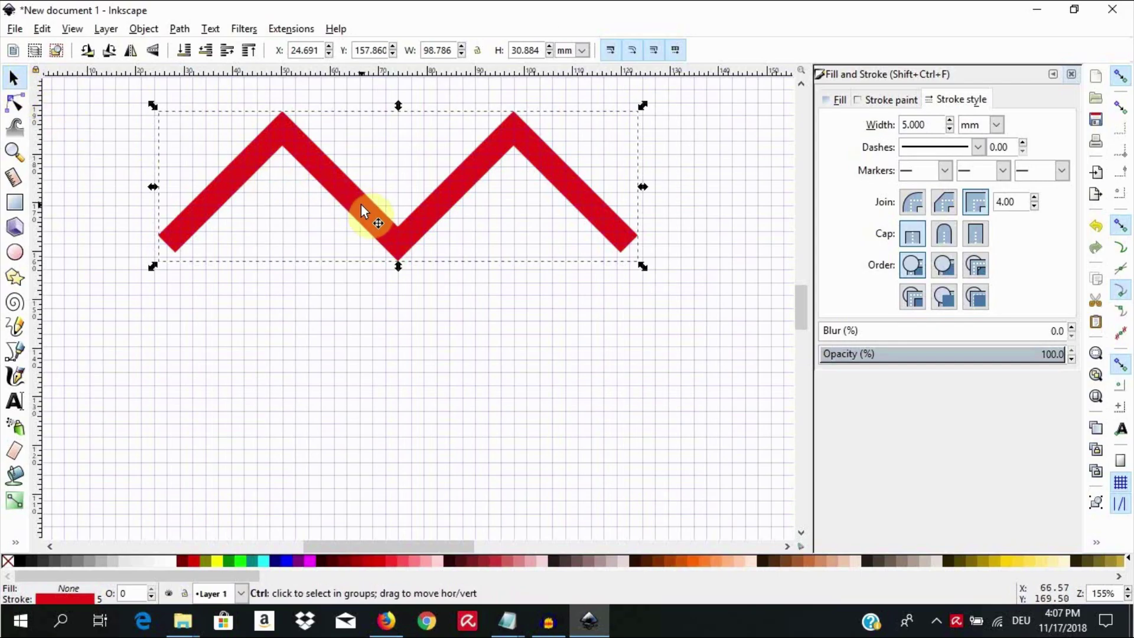
left_click_drag(361, 207, 381, 430)
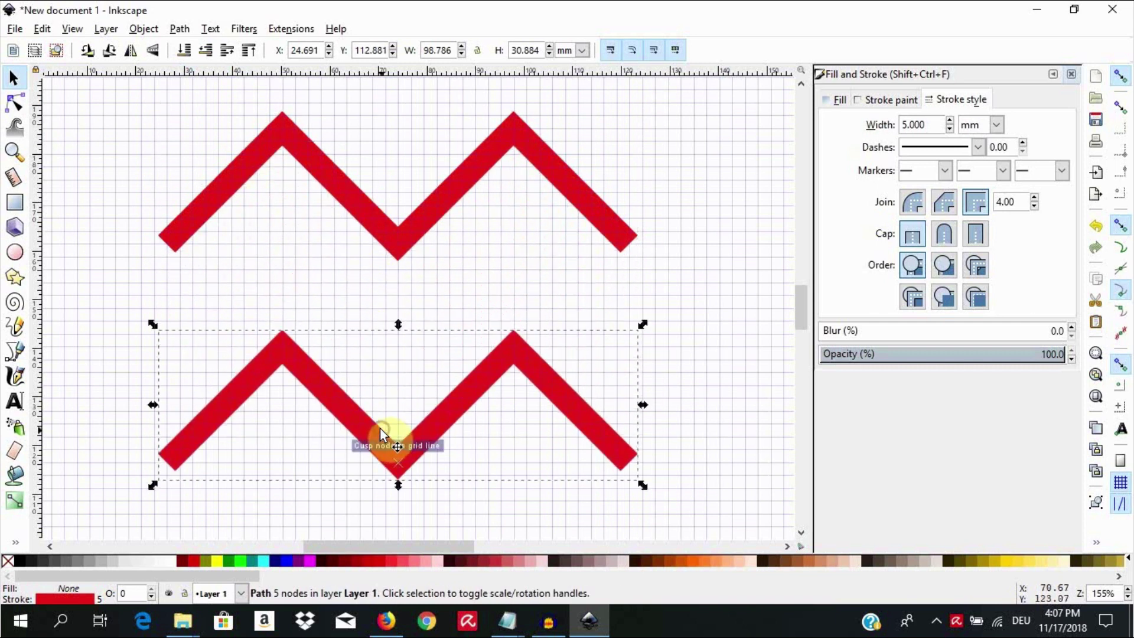
Hide the page grid and deselect the lower zigzag
left_click(72, 31)
left_click(94, 102)
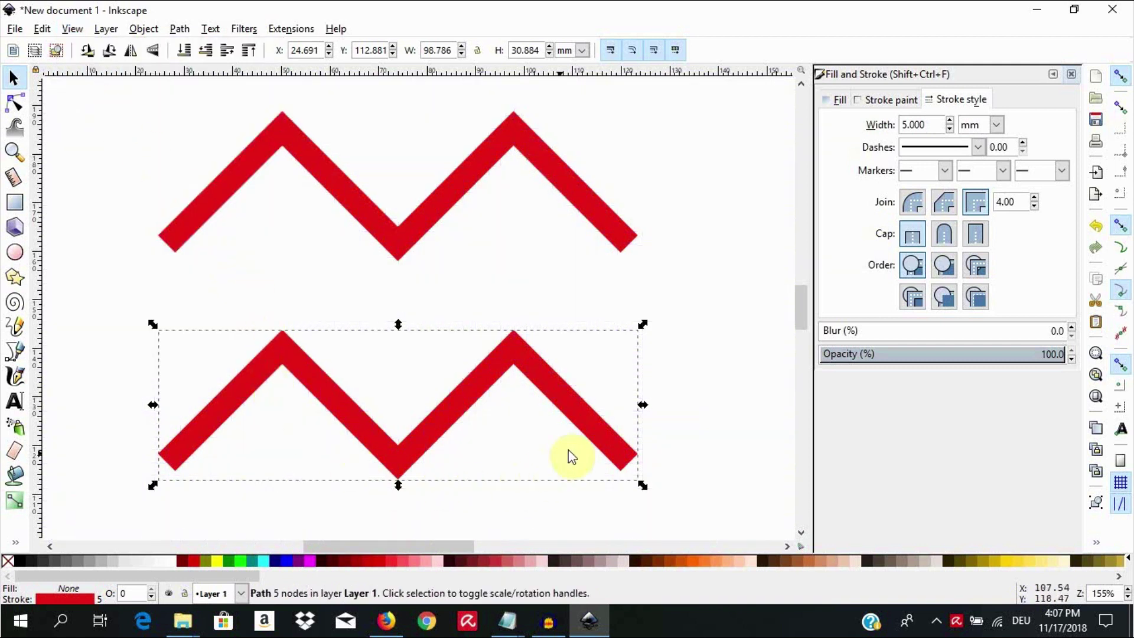
left_click(668, 263)
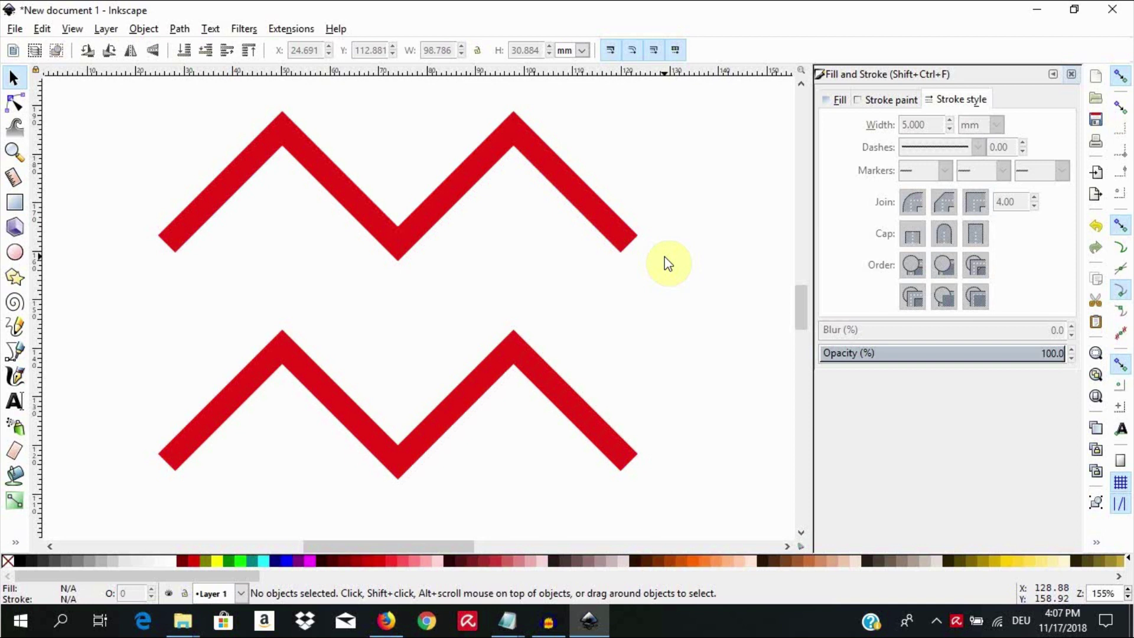
Edit the upper zigzag's nodes and make its left peak node smooth with Shift+S
left_click(423, 226)
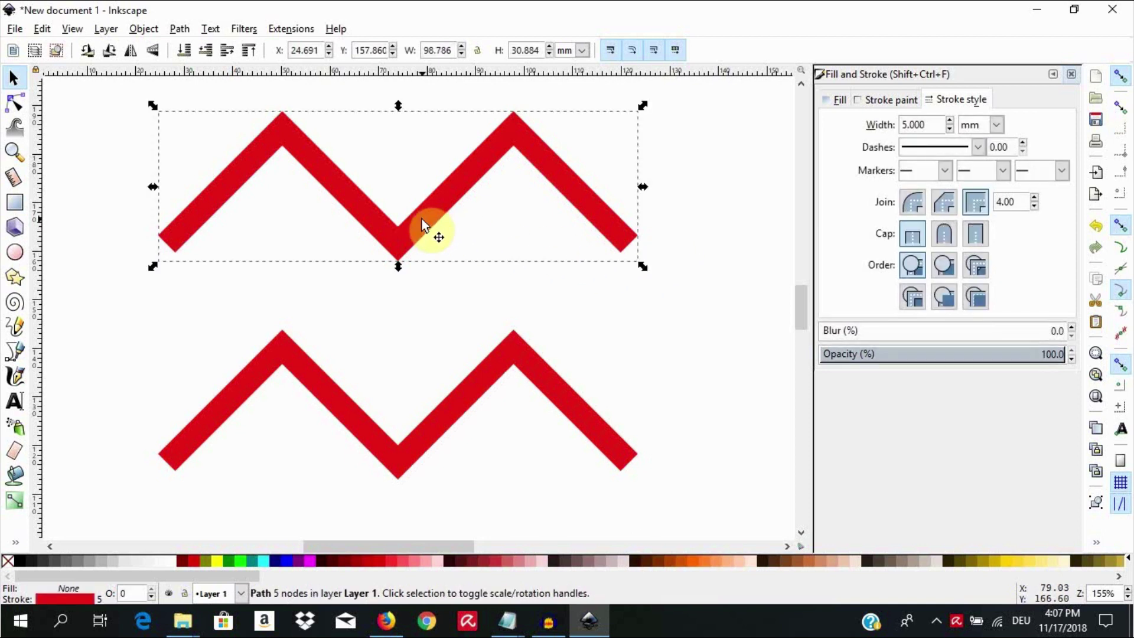
double_click(422, 220)
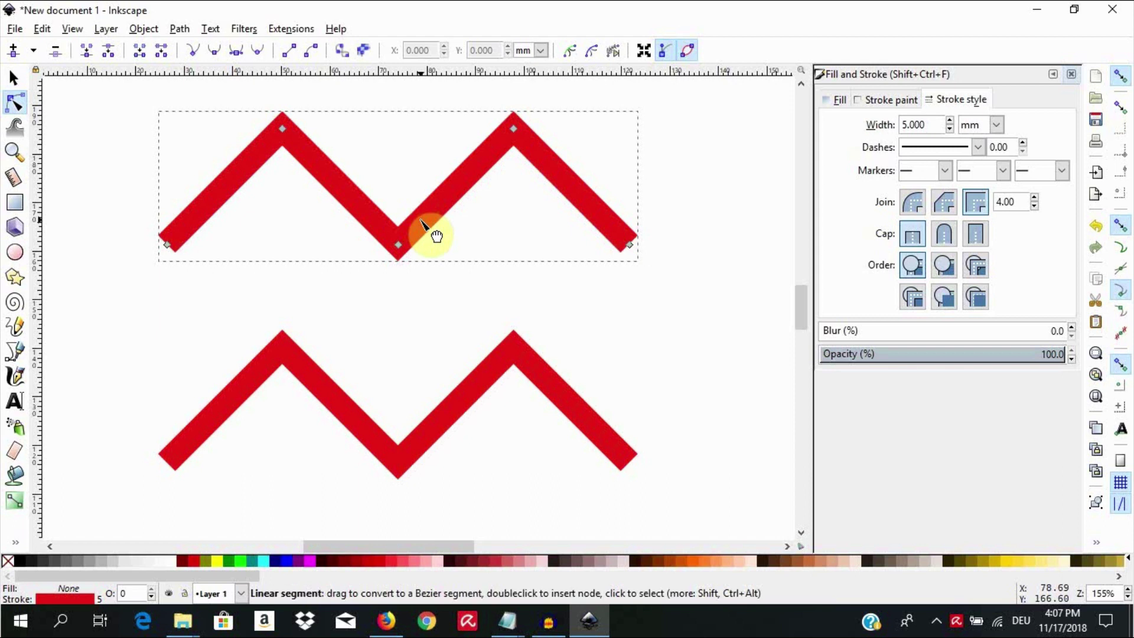
left_click(284, 134)
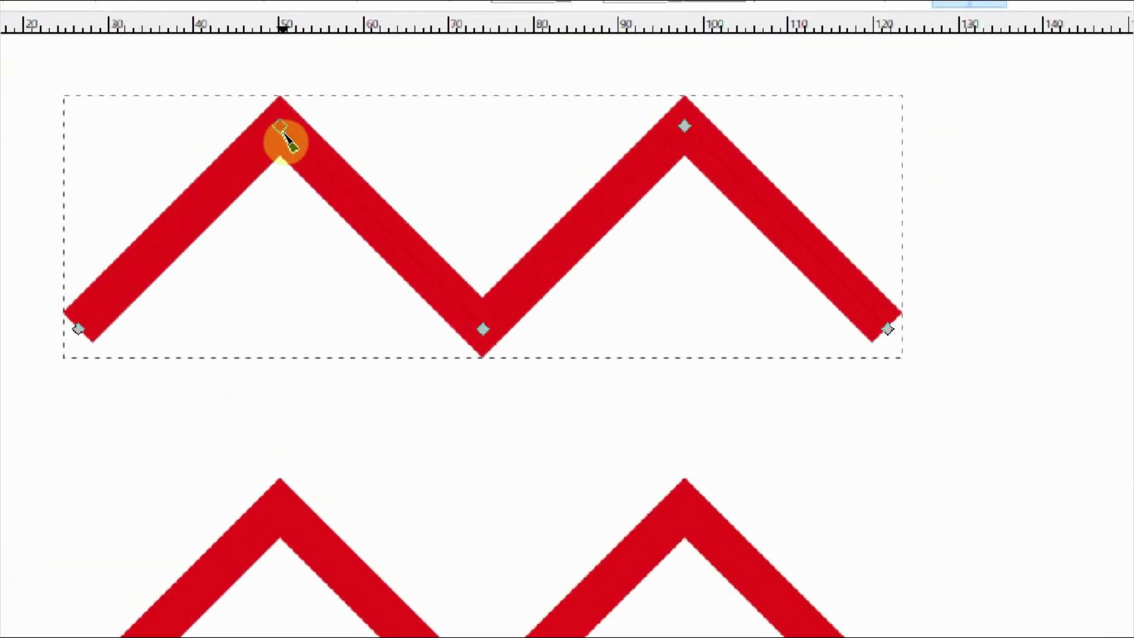
key("shift+s")
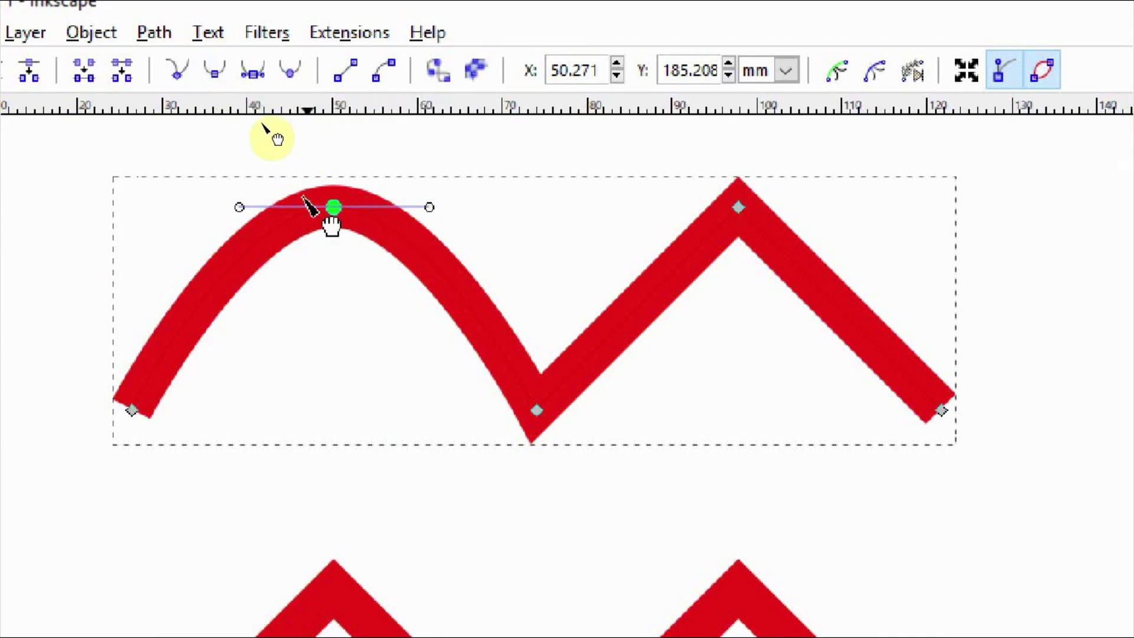
left_click_drag(239, 207, 239, 207)
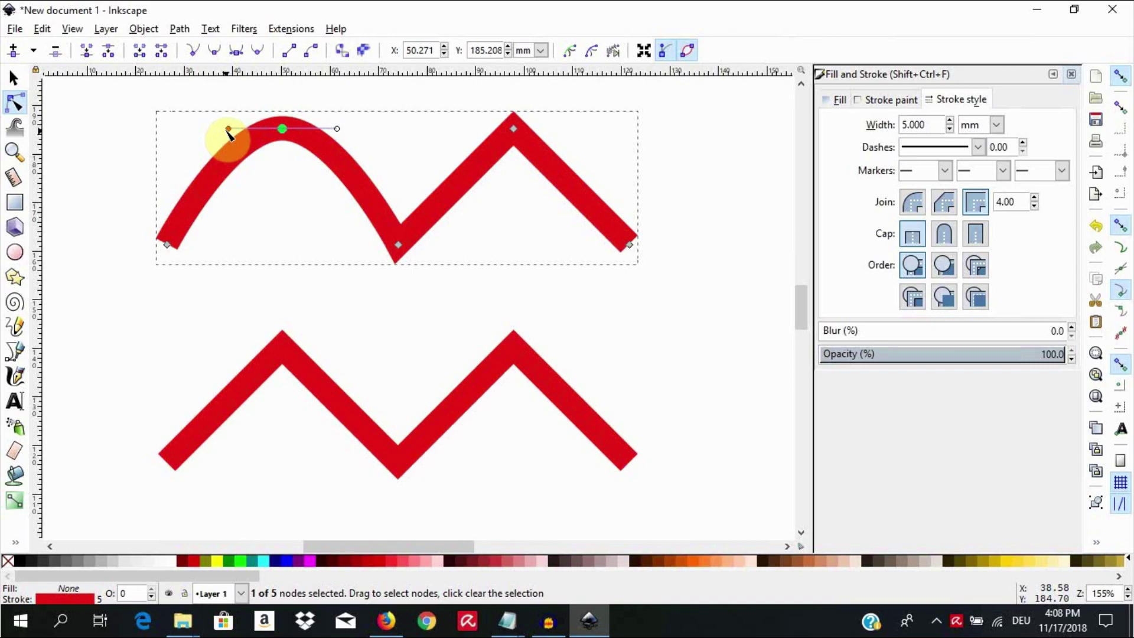
left_click_drag(228, 129, 228, 130)
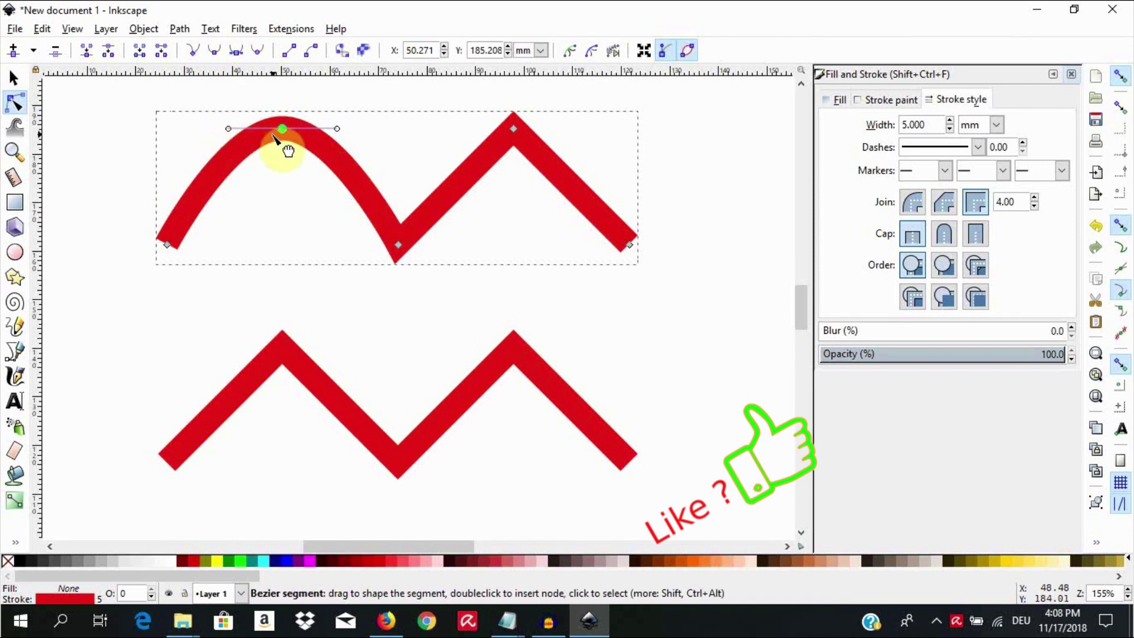
Drag the right peak node's handles out on both sides to round it into a wide arch
left_click(514, 131)
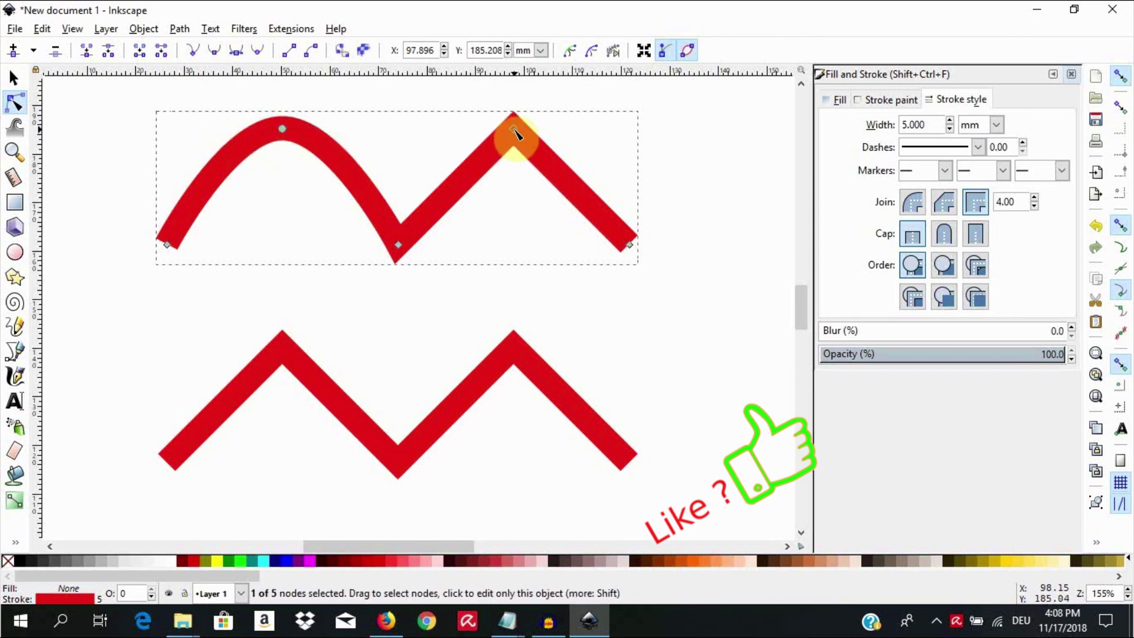
left_click_drag(514, 131, 636, 126)
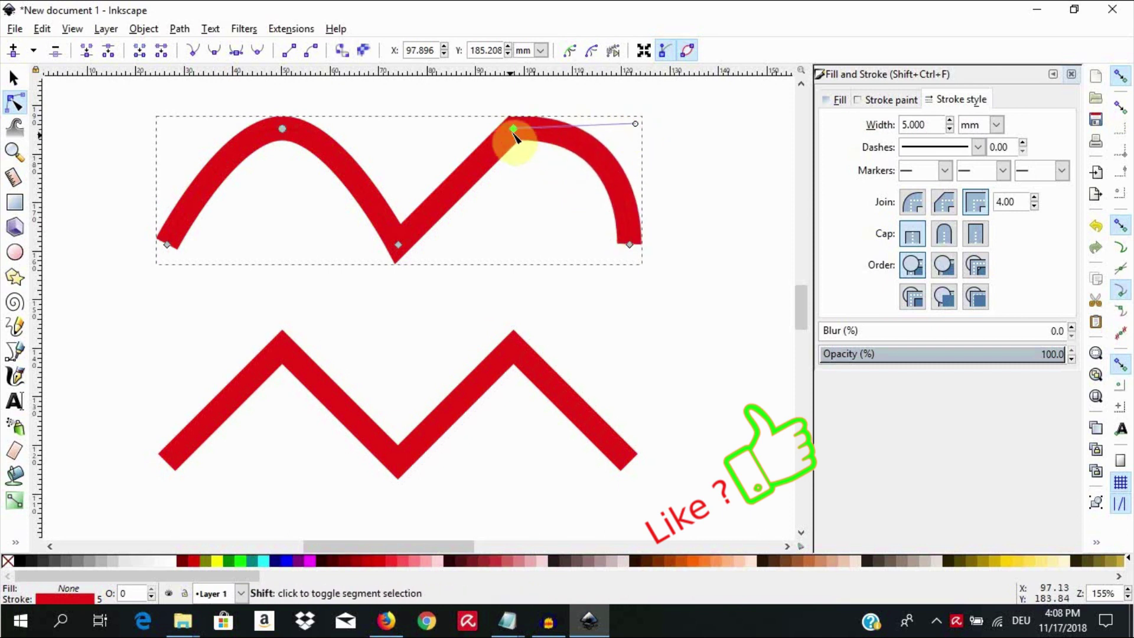
left_click_drag(514, 129, 406, 134)
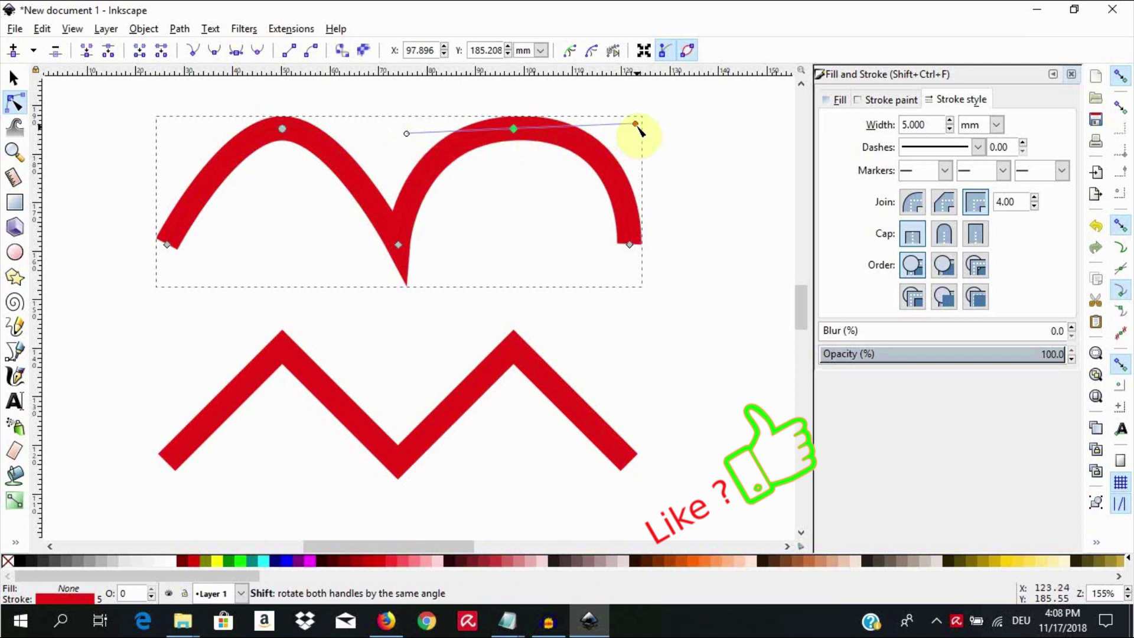
mouse_move(636, 124)
left_mouse_down()
mouse_move(692, 126)
mouse_move(634, 134)
left_mouse_up()
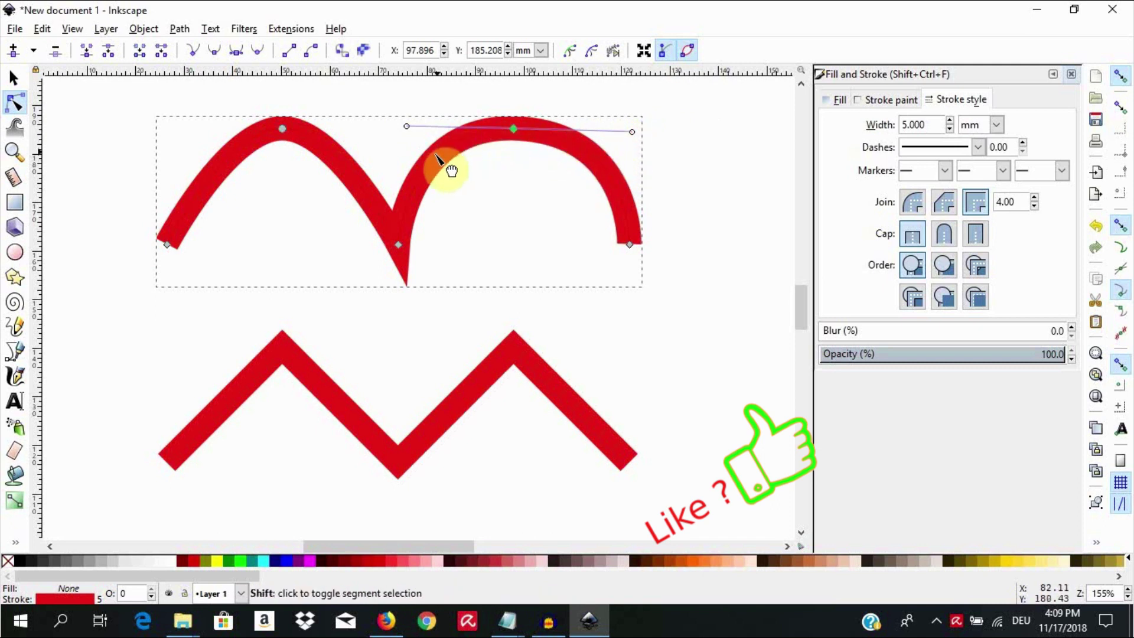